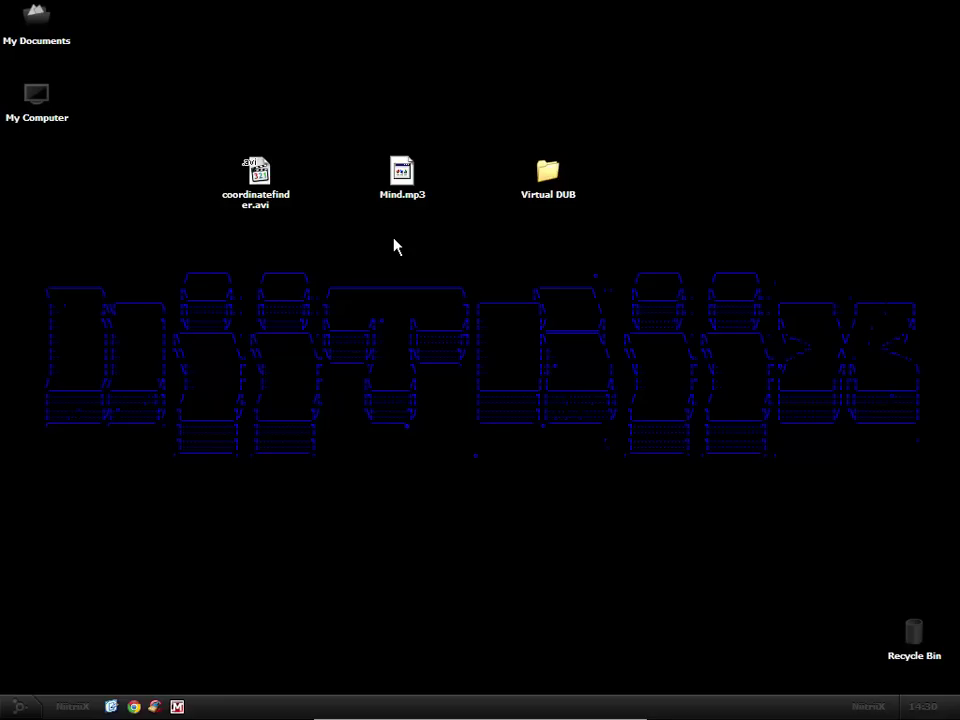
- Select the coordinatefinder.avi video and the Mind.mp3 audio file on the desktop
left_click(262, 173)
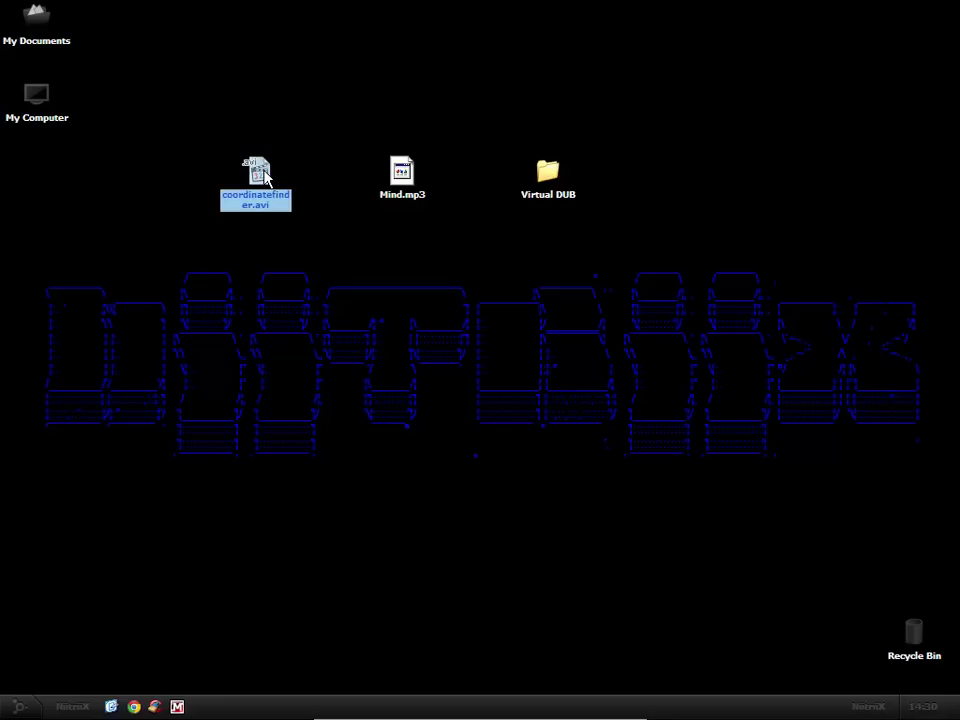
left_click(405, 177)
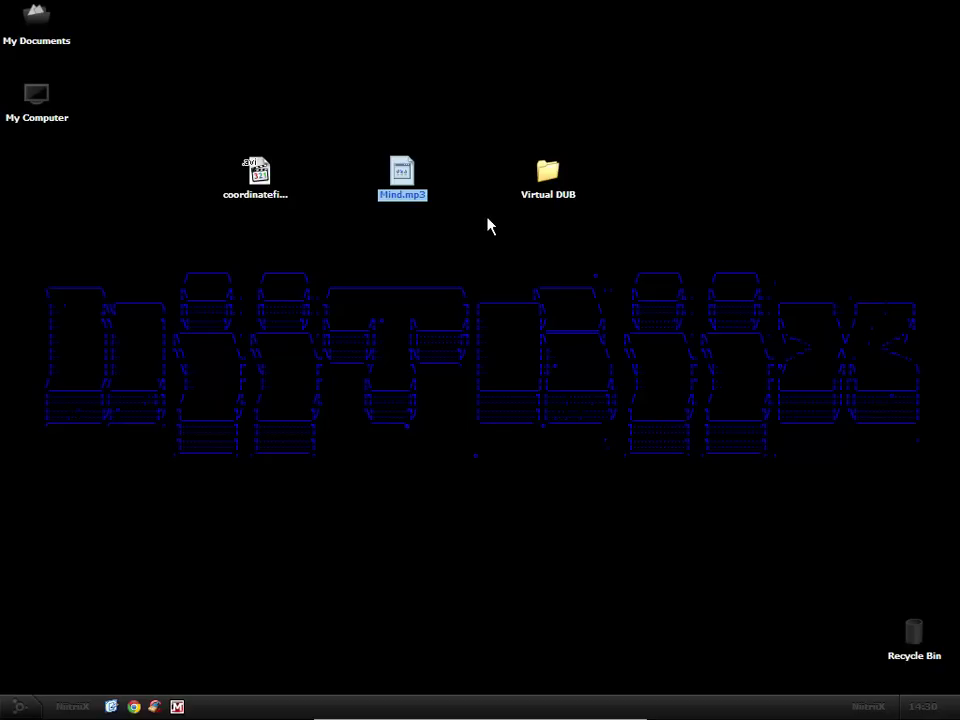
double_click(549, 181)
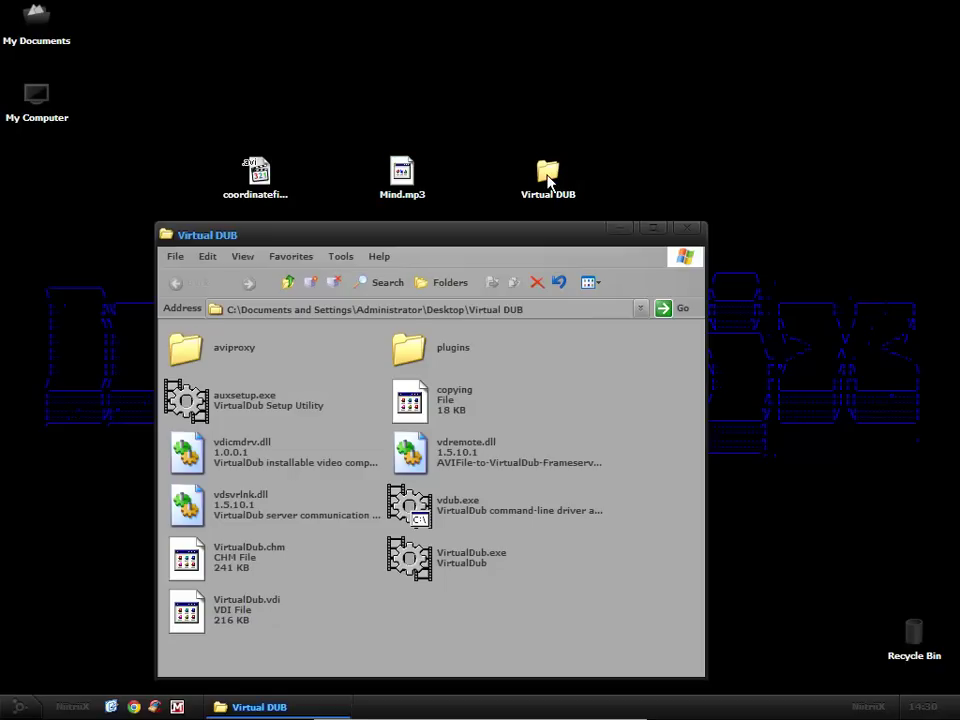
left_click_drag(507, 245, 509, 238)
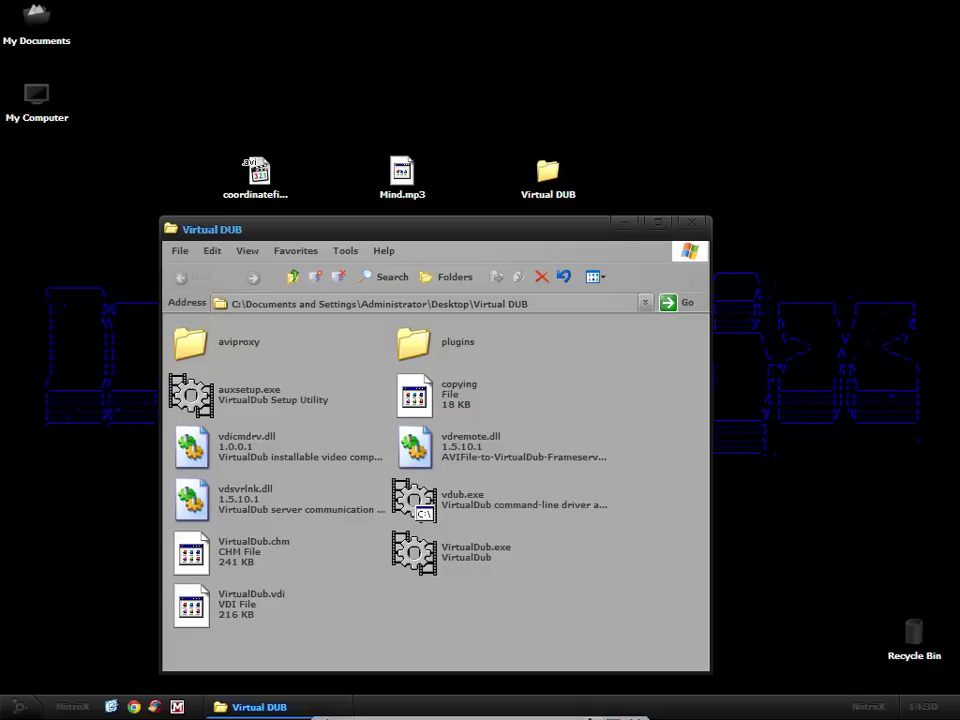
mouse_move(480, 712)
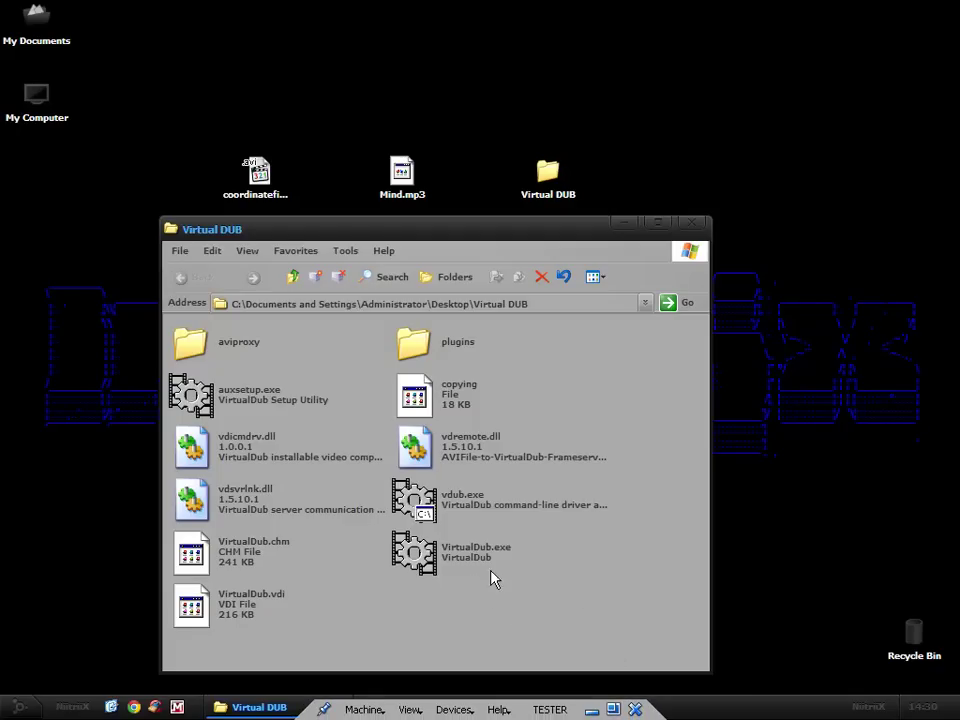
left_click(443, 562)
- Launch VirtualDub in a restored window and close the Virtual DUB folder window
double_click(433, 574)
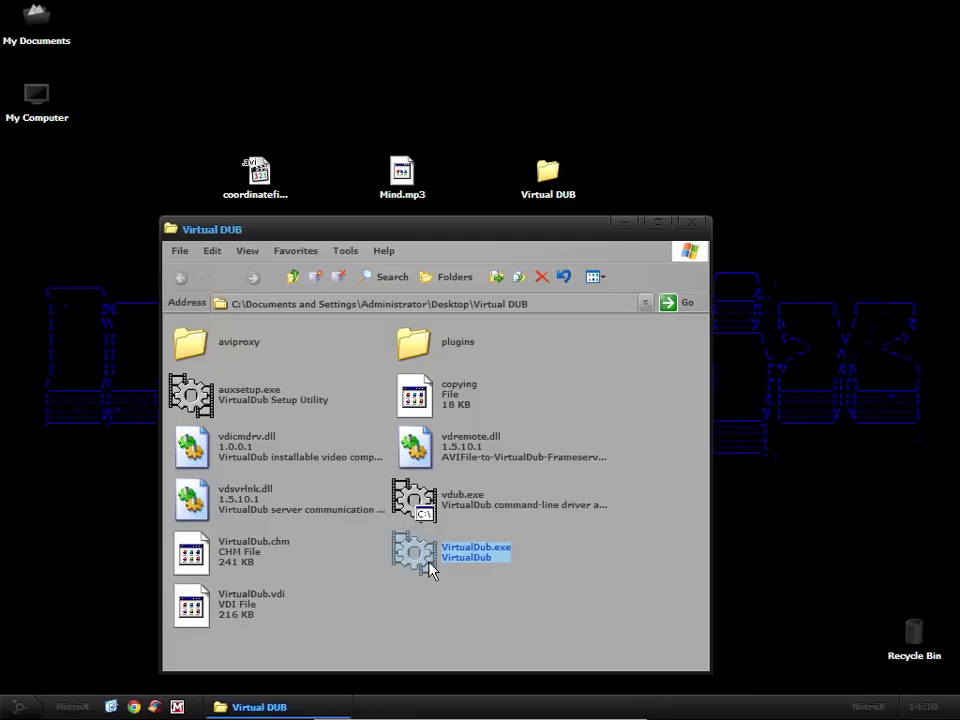
left_click(906, 10)
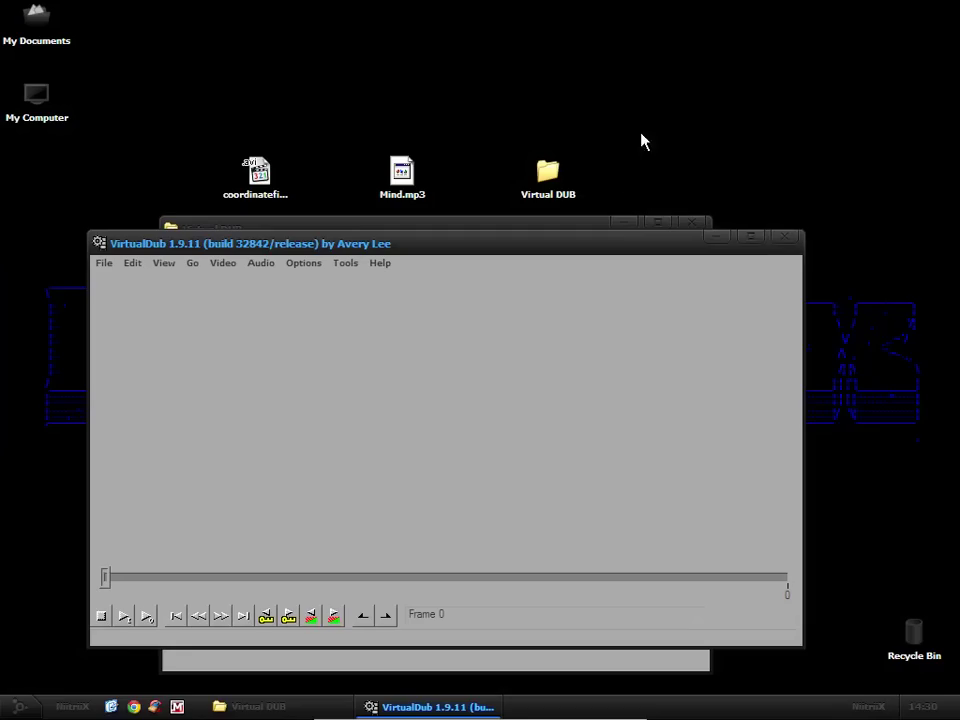
left_click(585, 216)
left_click(694, 224)
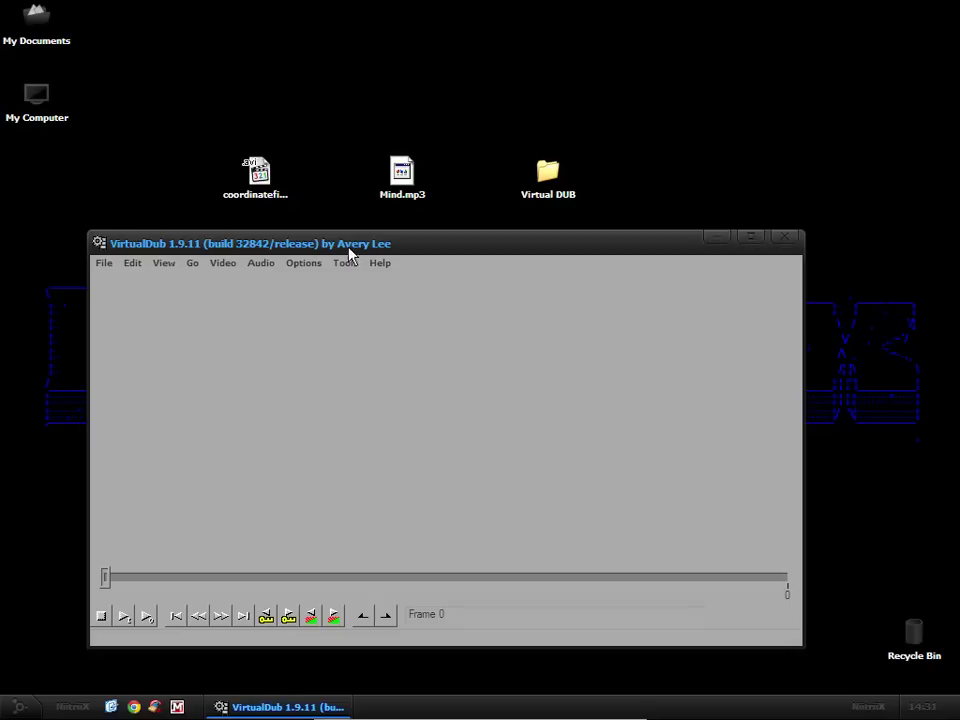
- Load coordinatefinder.avi into VirtualDub, then cancel the Open video file dialog
left_click_drag(257, 175, 281, 325)
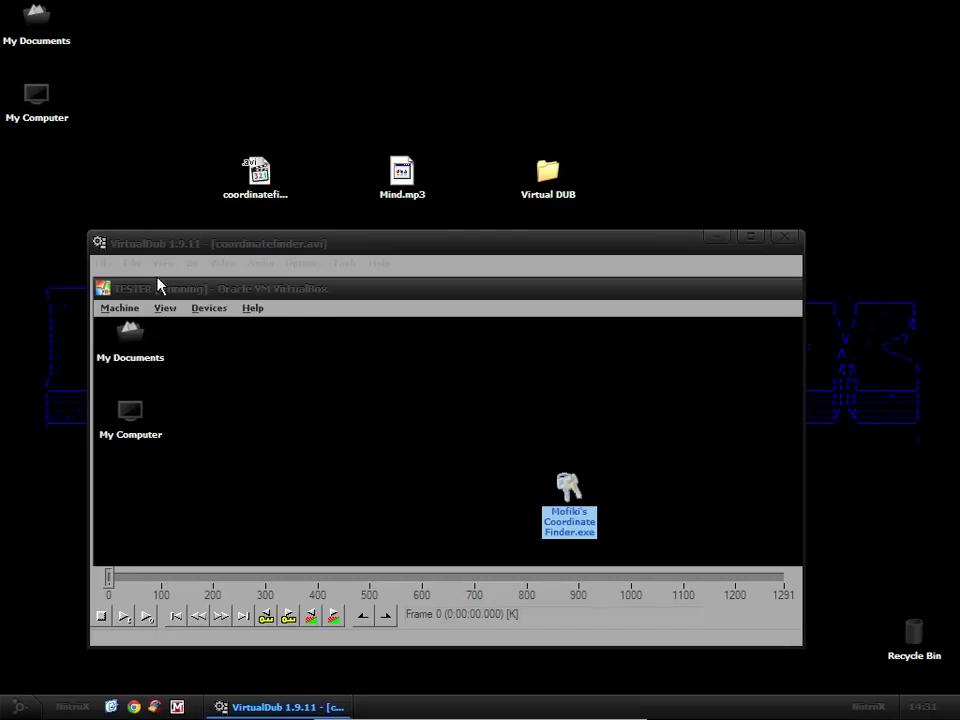
left_click(104, 263)
left_click(107, 281)
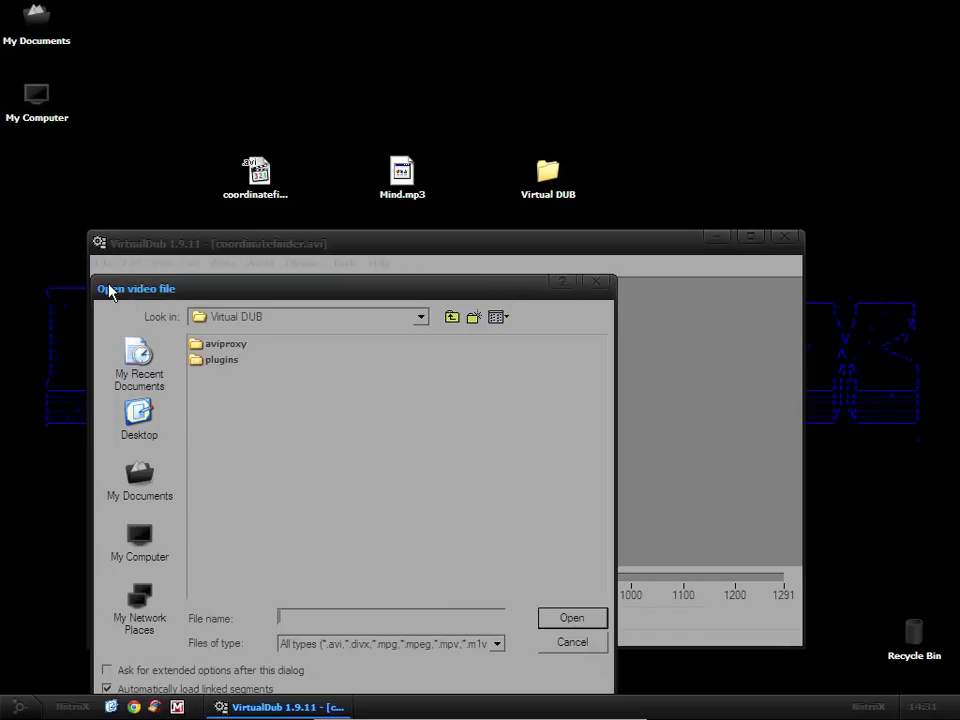
left_click_drag(285, 291, 319, 83)
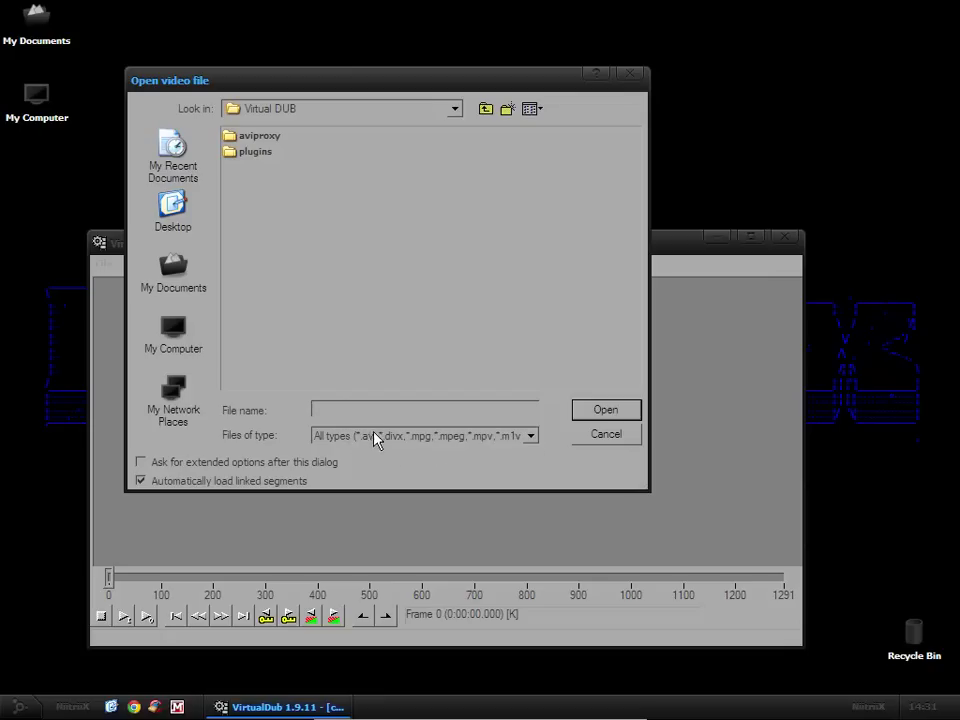
left_click(603, 435)
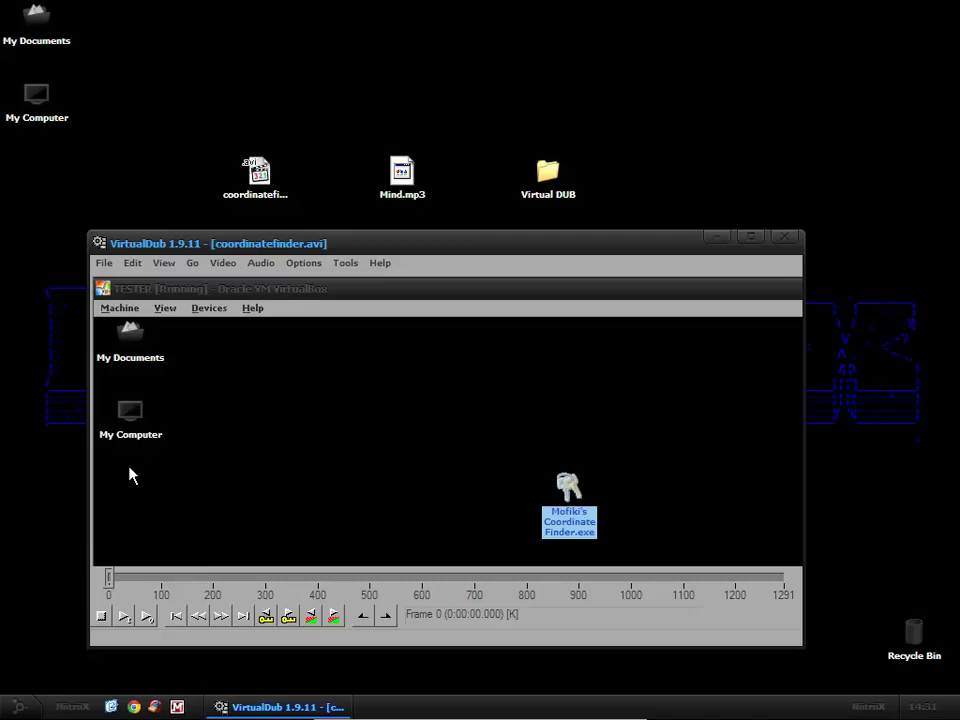
- Delete frames 0–106 from the start of the video
left_click_drag(109, 580, 166, 583)
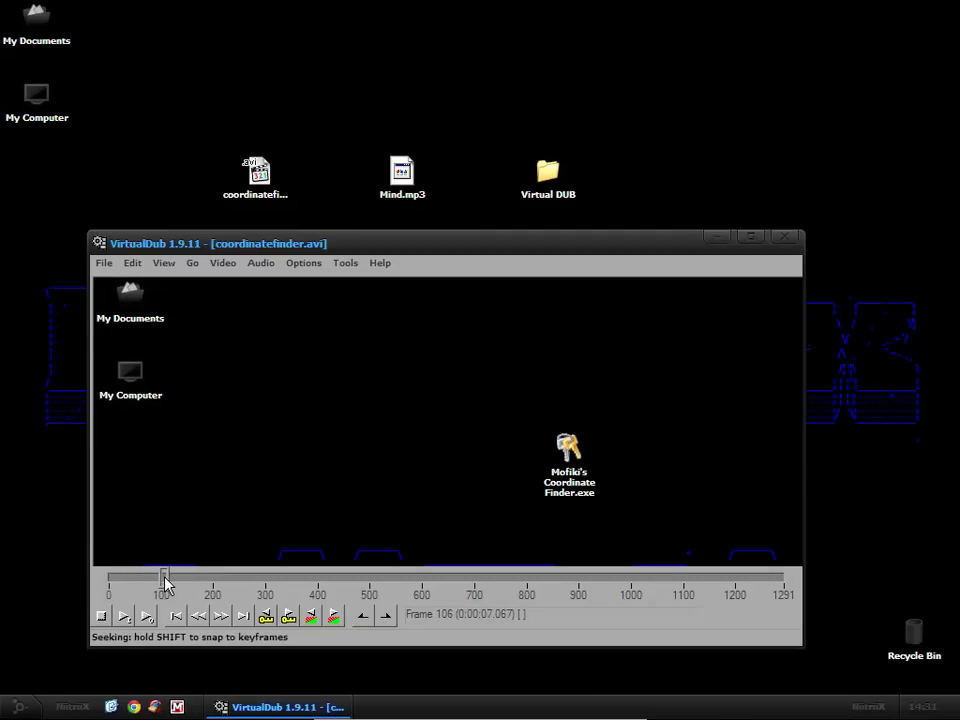
left_click(386, 617)
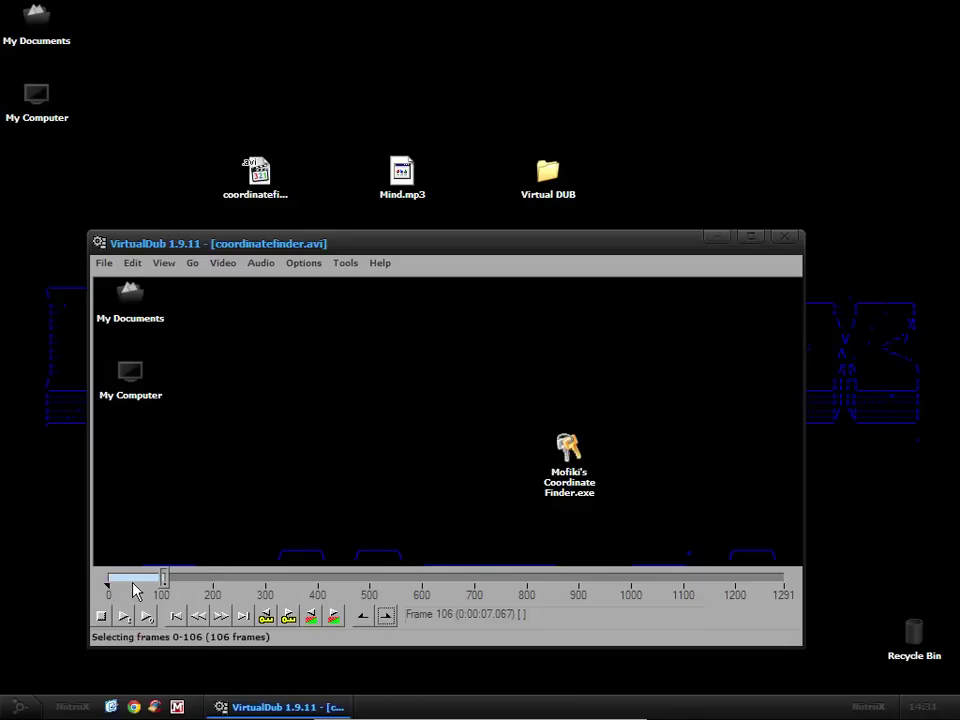
key("Delete")
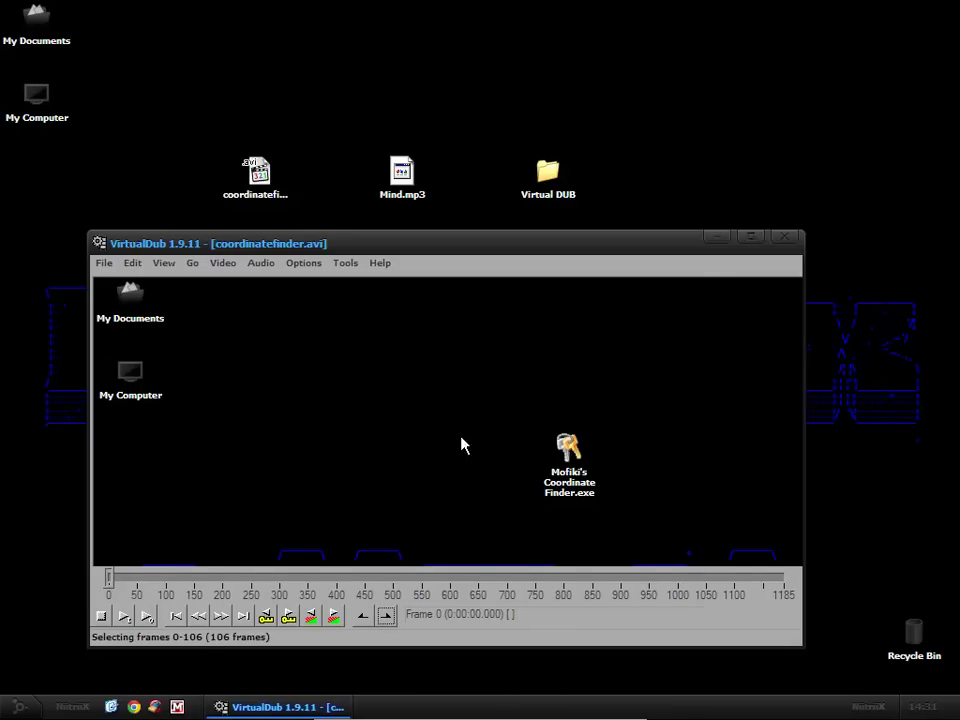
- Select frames 351–549 and delete them, leaving a 0–987 frame timeline
left_click_drag(109, 577, 311, 576)
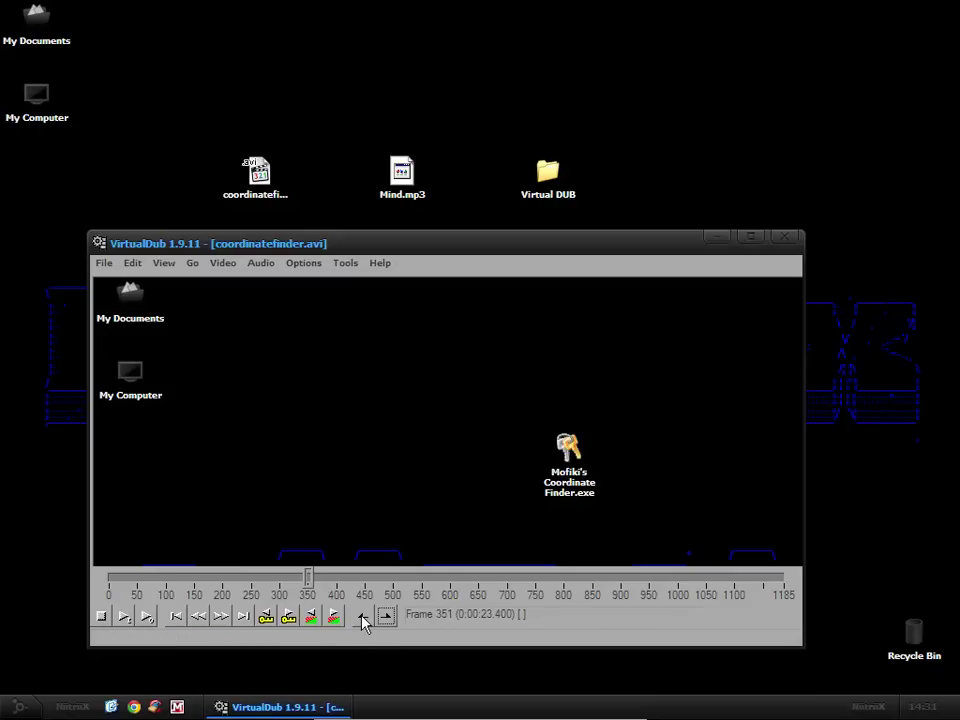
left_click(363, 617)
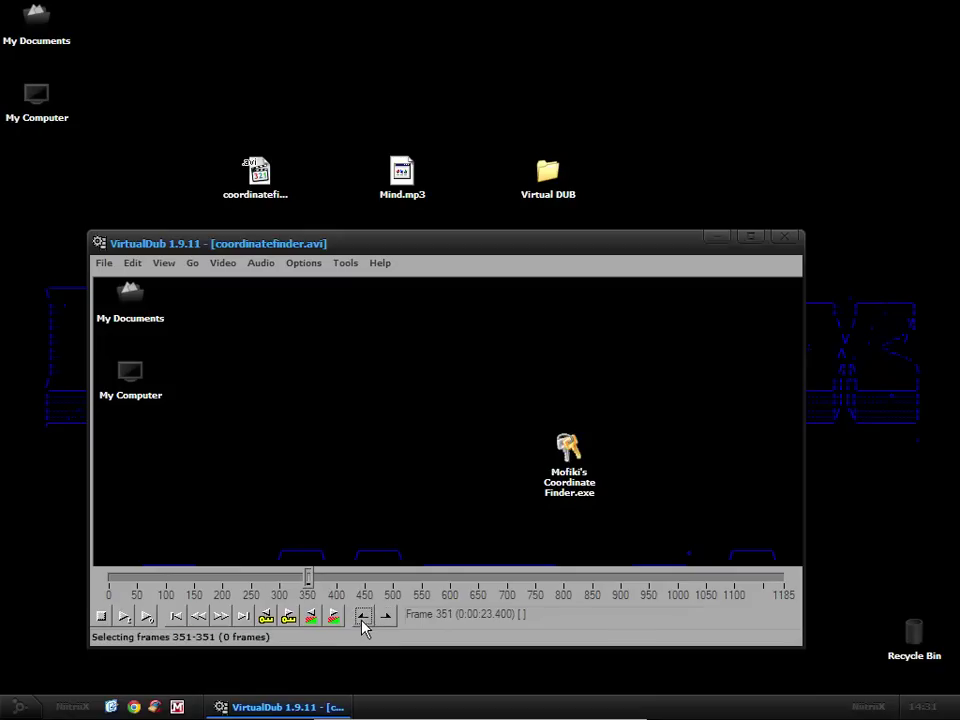
left_click_drag(310, 577, 423, 580)
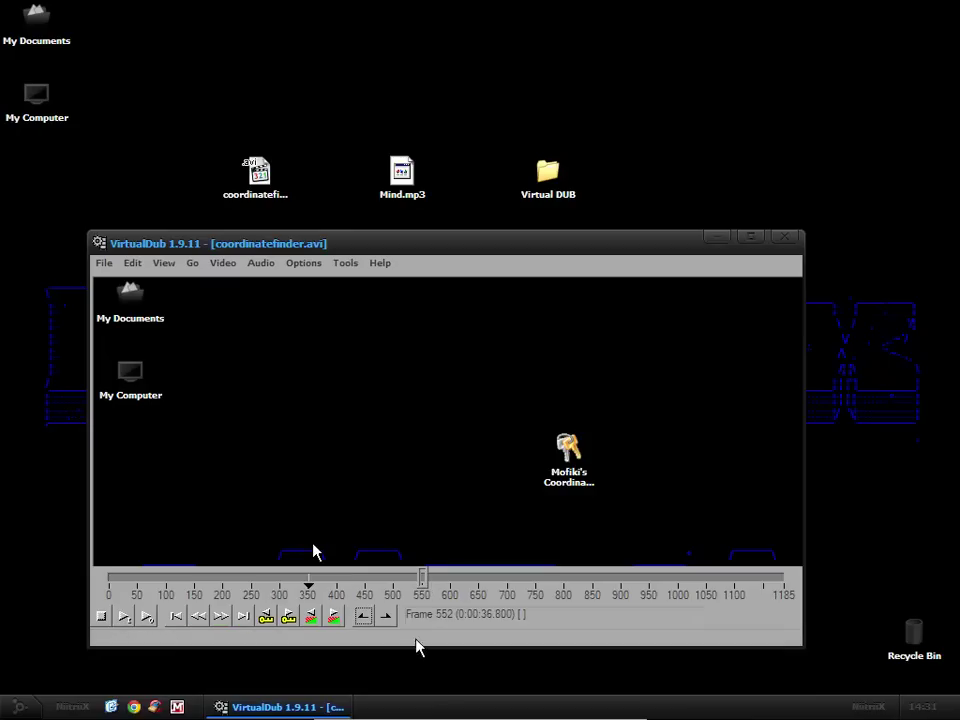
key("Left")
key("Left")
key("Left")
left_click(388, 619)
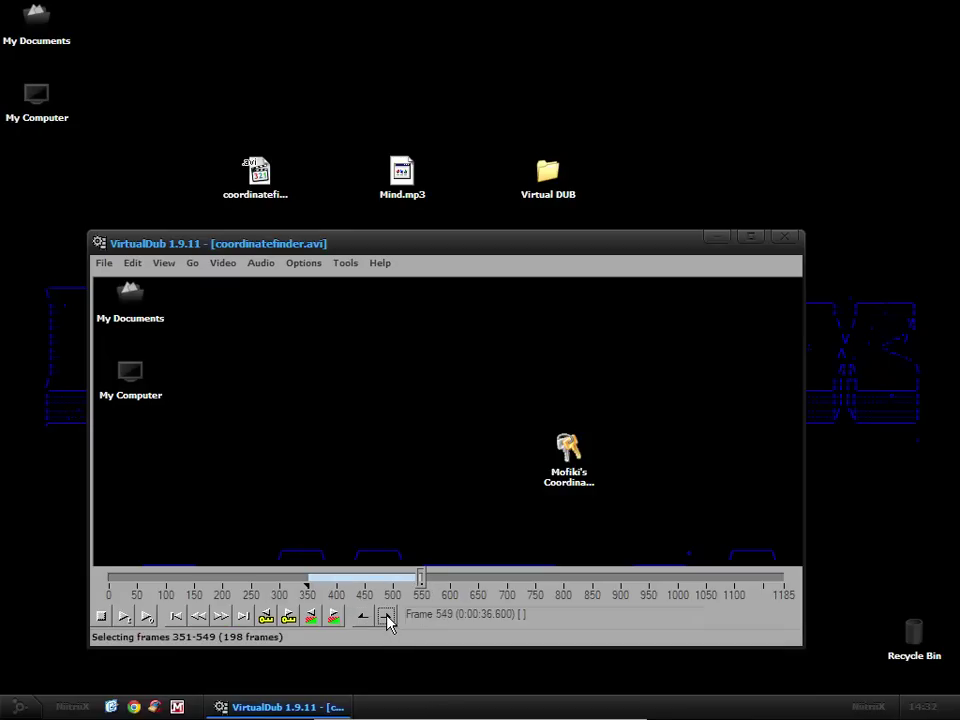
key("Delete")
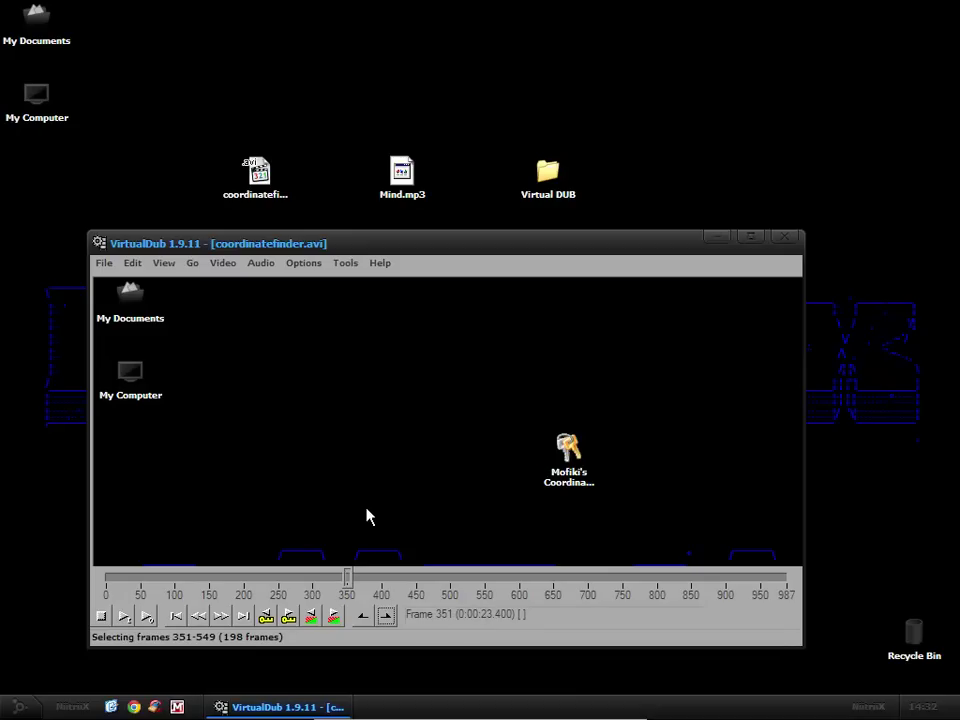
left_click_drag(496, 243, 498, 262)
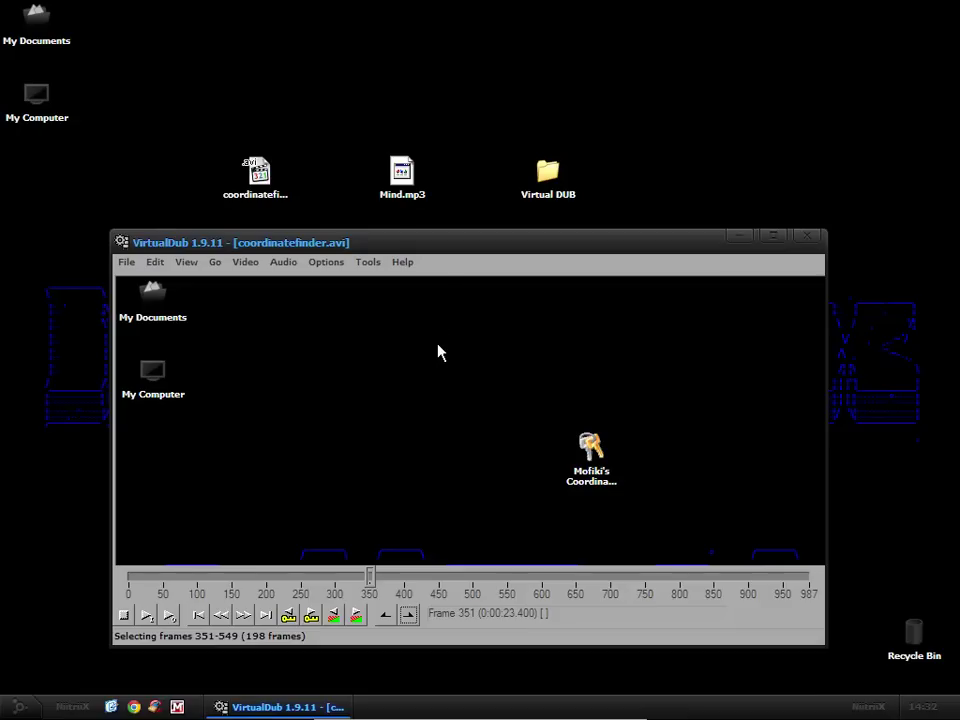
- Switch the Video mode to Direct stream copy
left_click(240, 264)
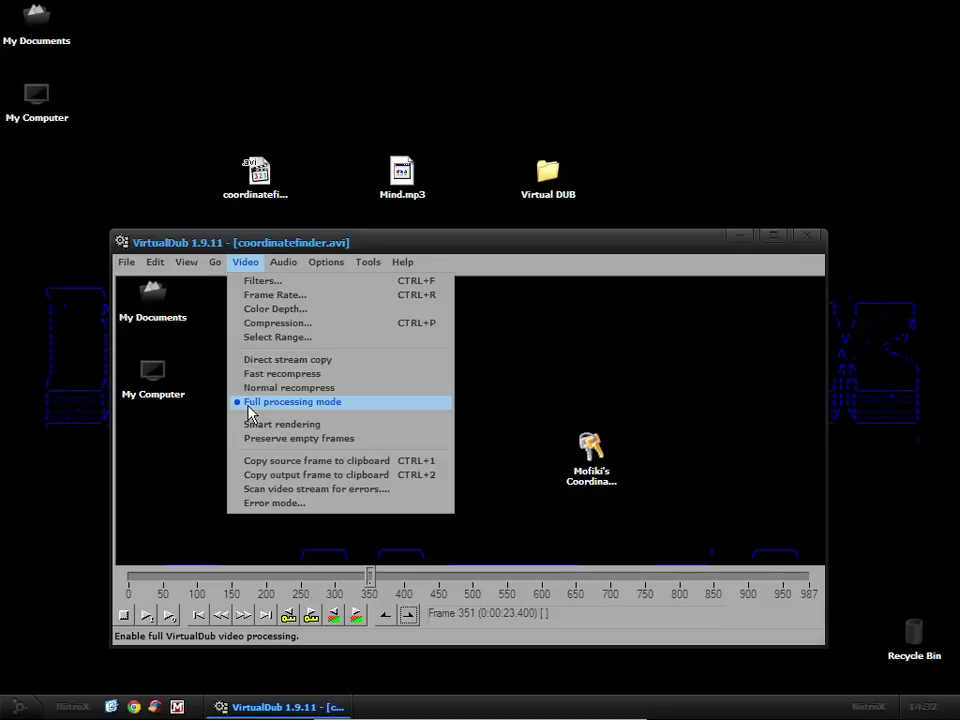
left_click(285, 361)
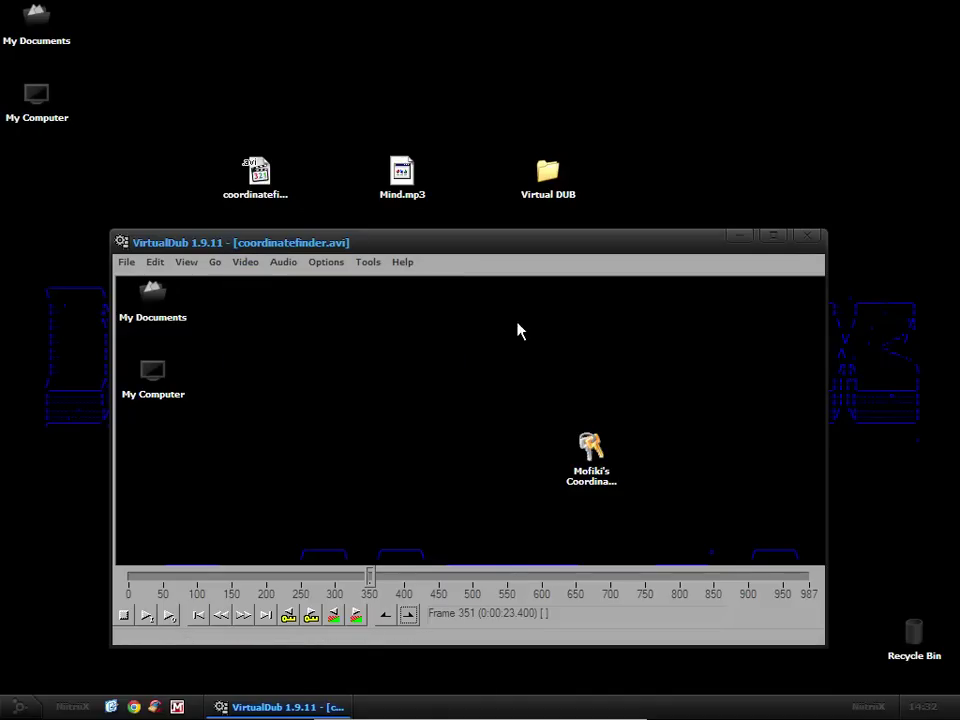
- Import Mind.mp3 from the desktop as the audio track with default Autodetect bit rate settings
left_click(289, 268)
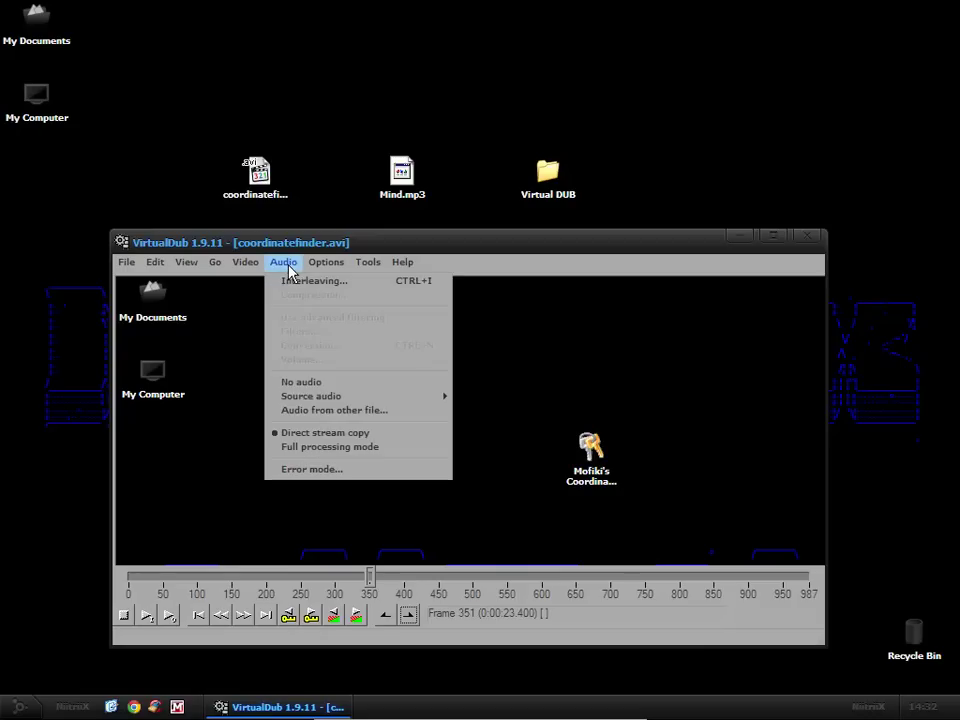
left_click(322, 415)
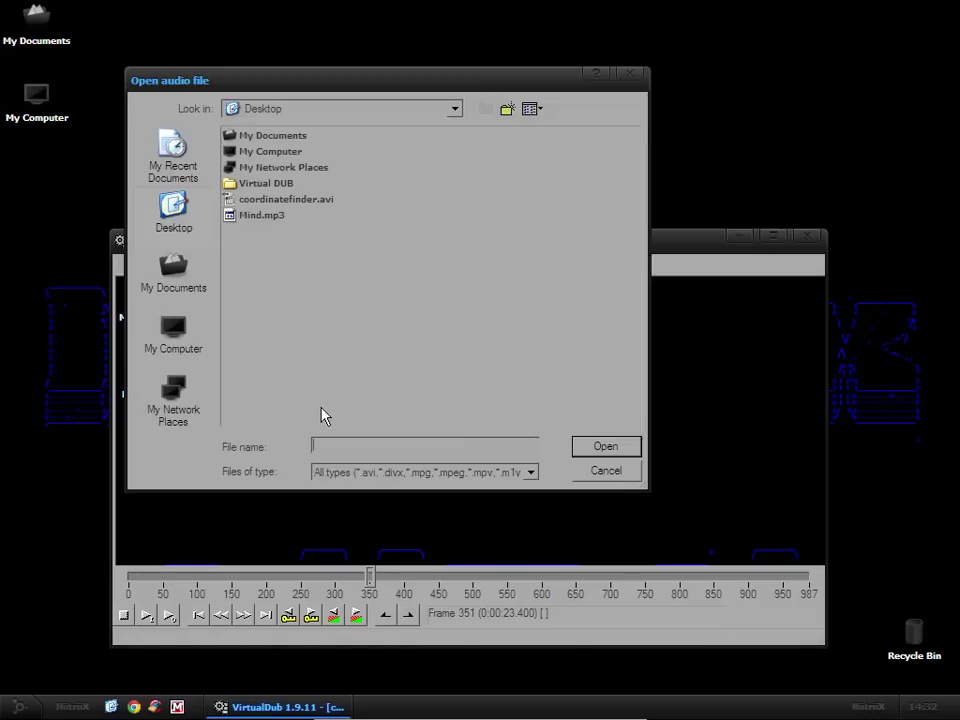
left_click(249, 216)
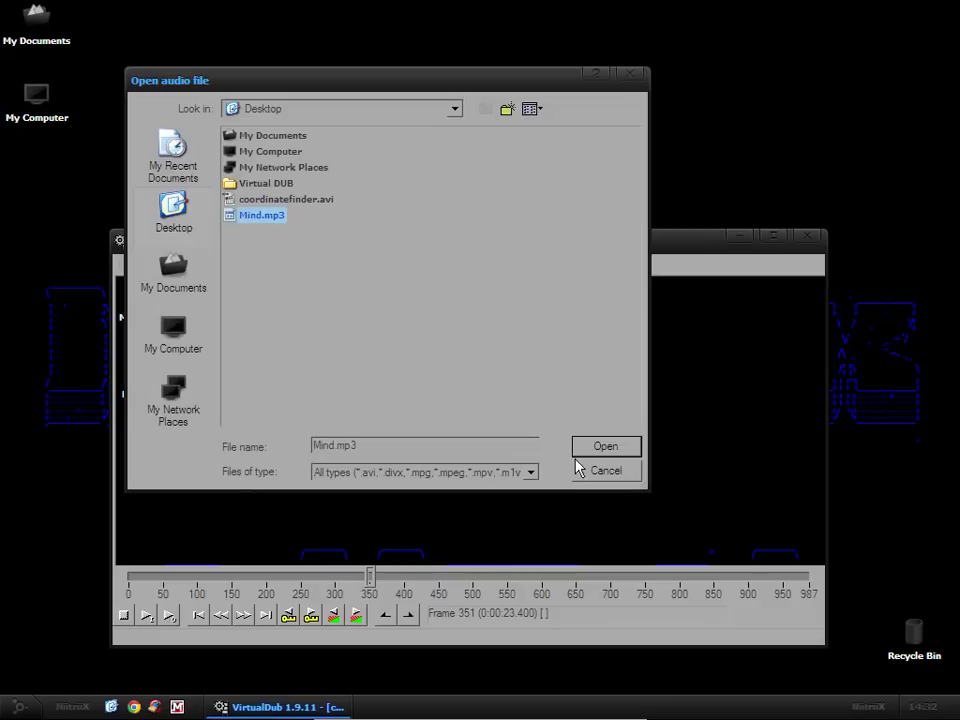
left_click(603, 447)
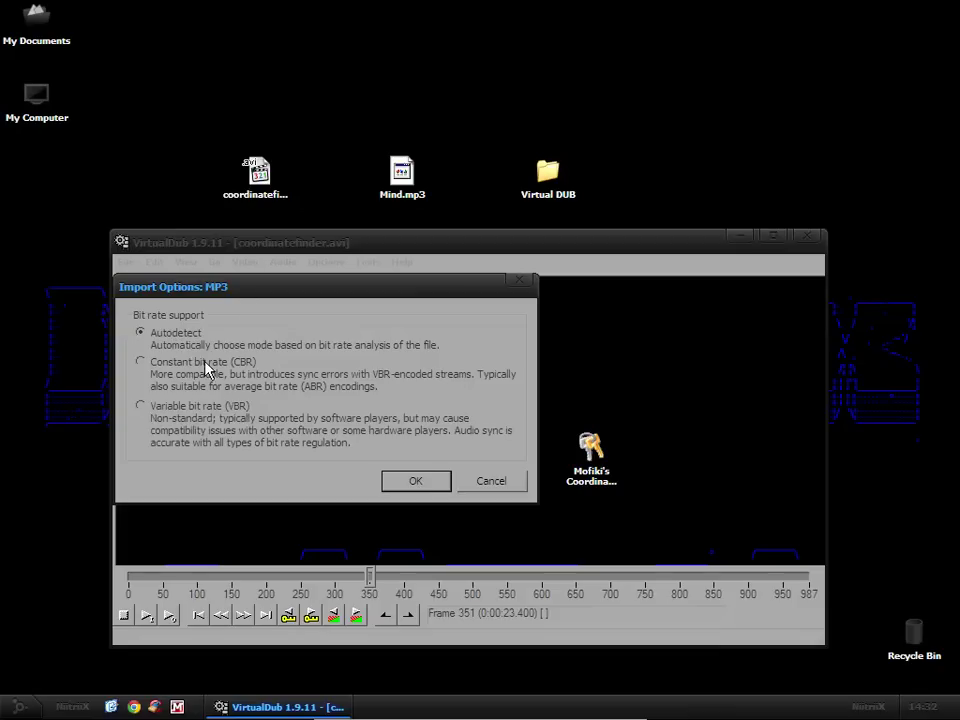
left_click(416, 481)
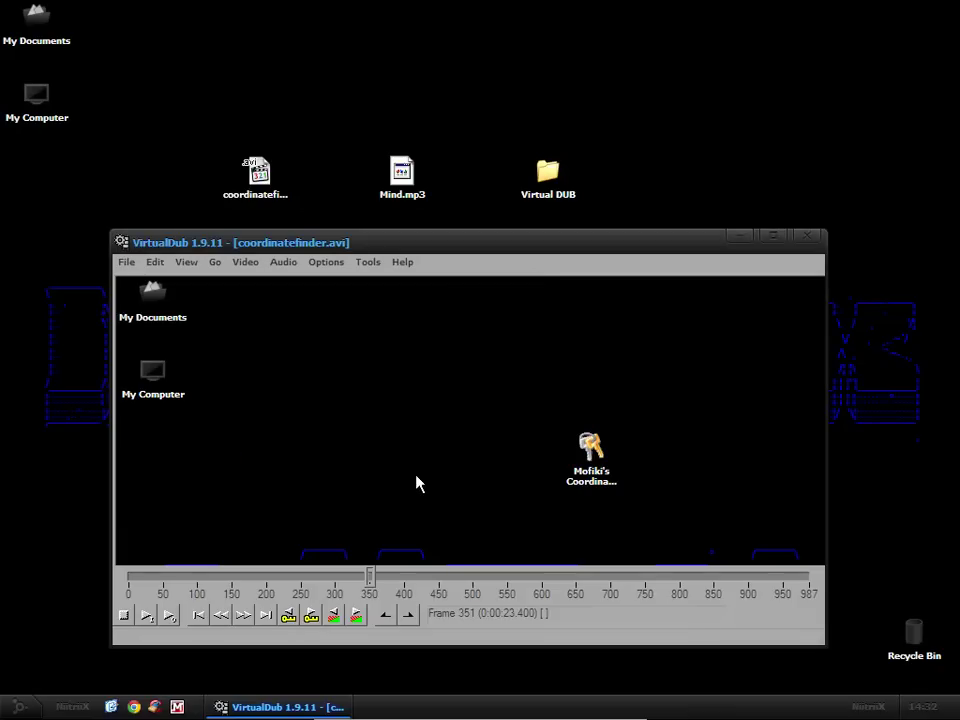
left_click_drag(434, 252, 423, 196)
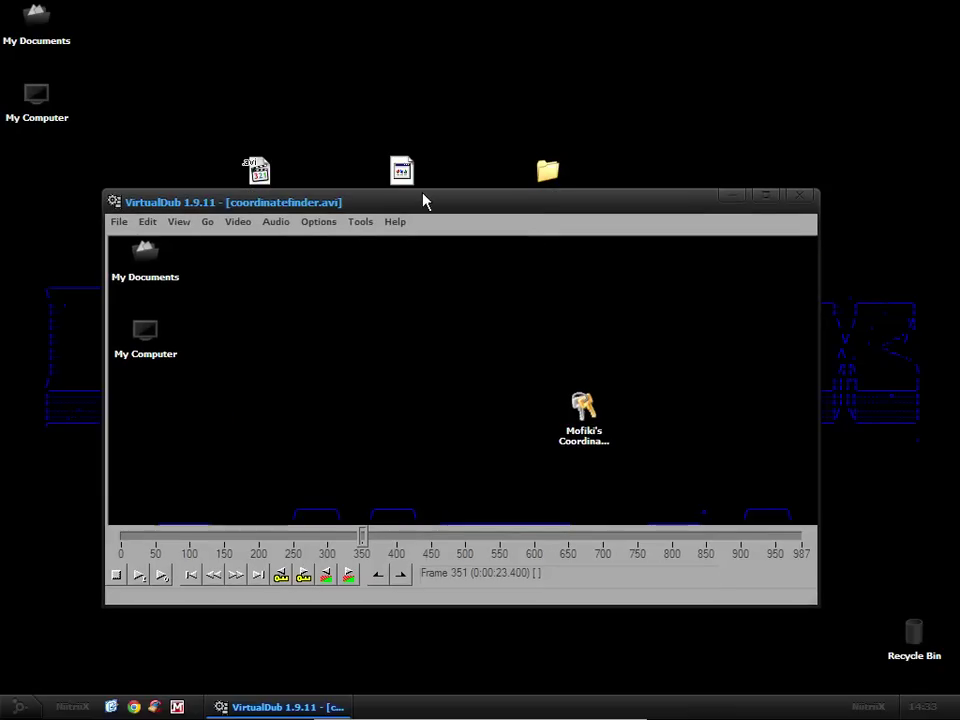
- Save the edited video as full.avi in the Desktop folder using Save as AVI
left_click(120, 224)
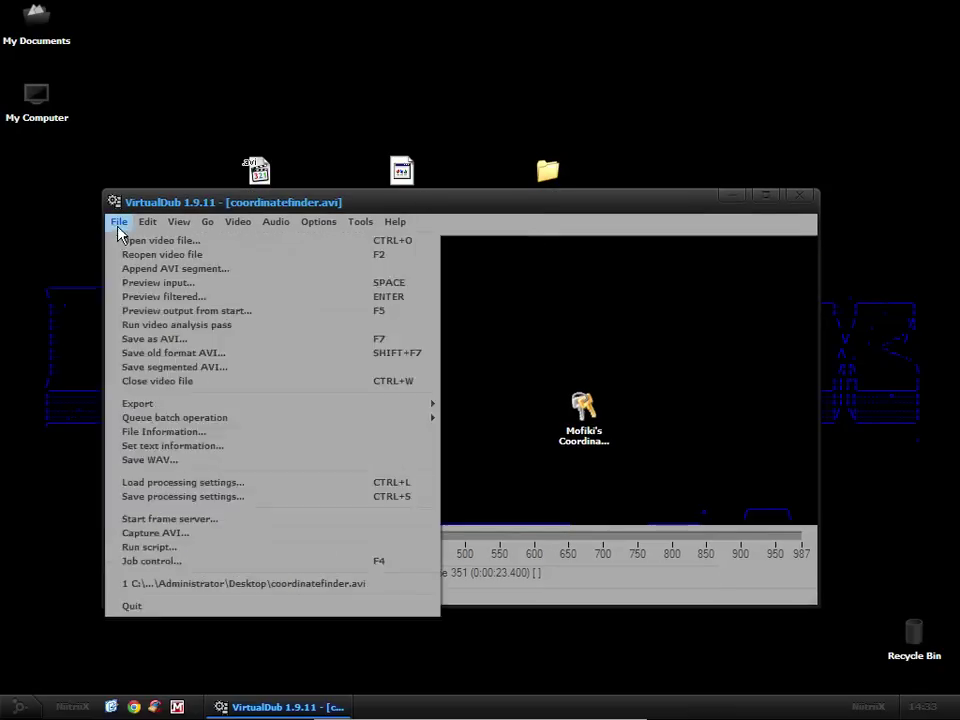
left_click(165, 347)
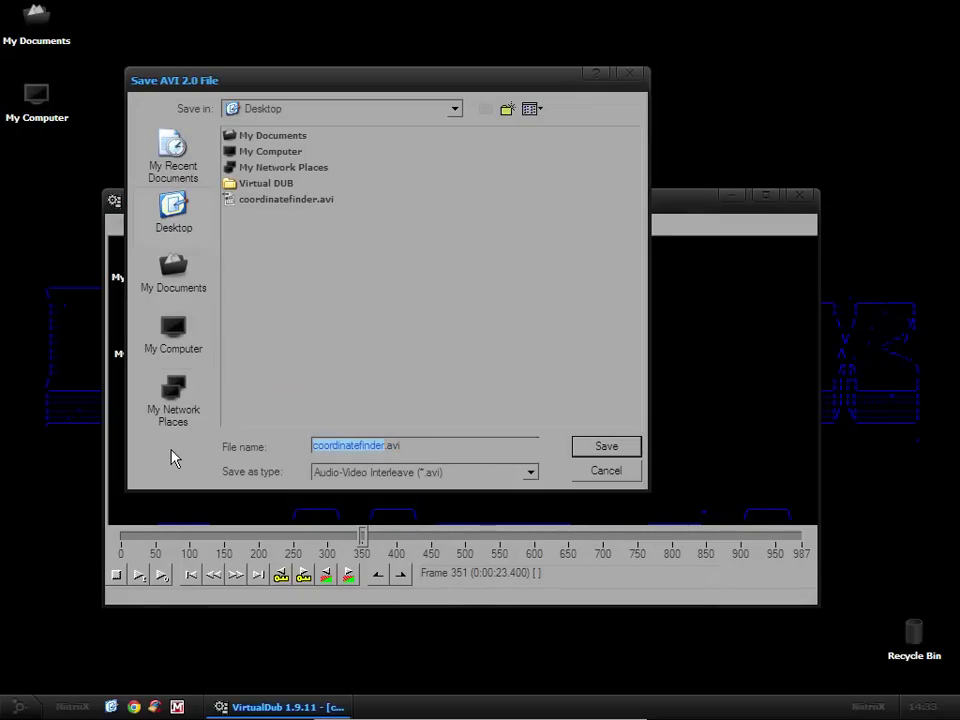
type("full")
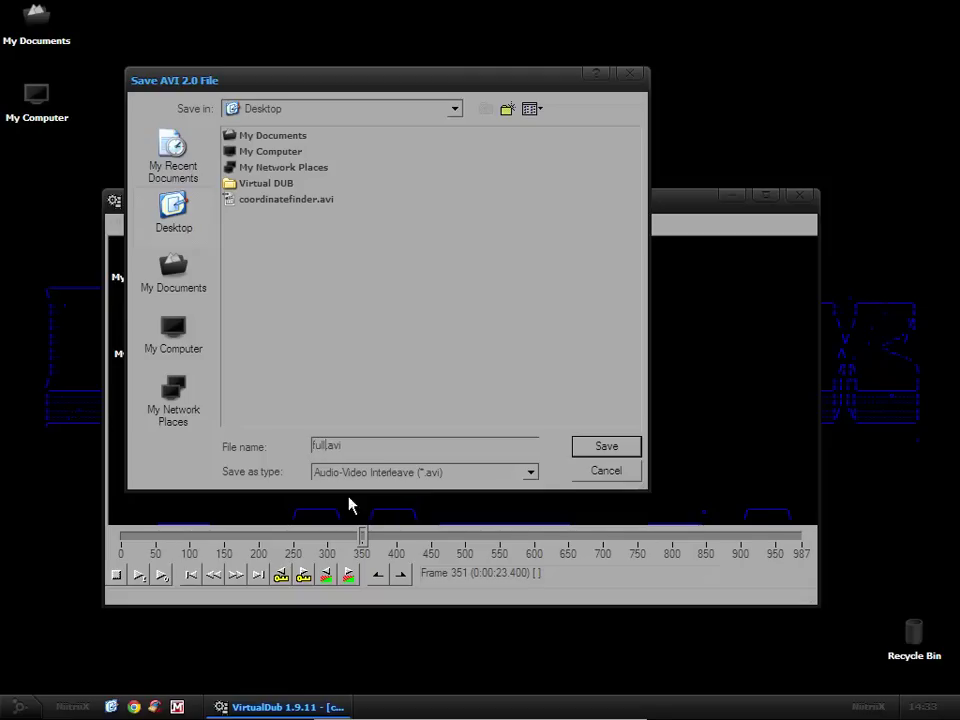
left_click(597, 447)
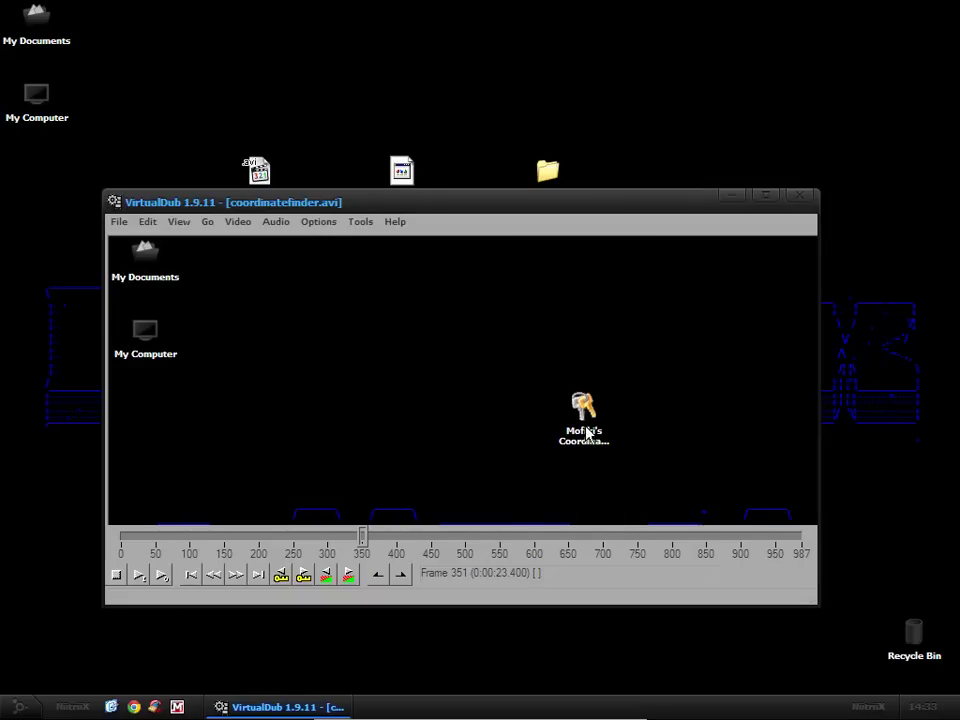
- Close VirtualDub, place full.avi below the desktop logo, and play it briefly in Media Player
left_click(800, 195)
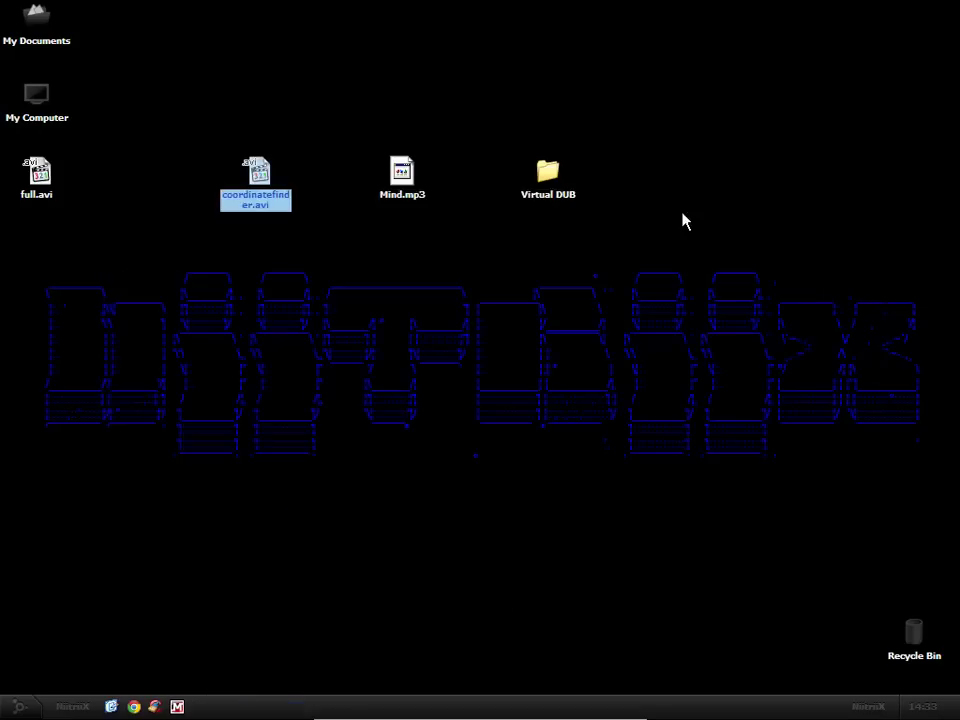
left_click_drag(38, 183, 420, 497)
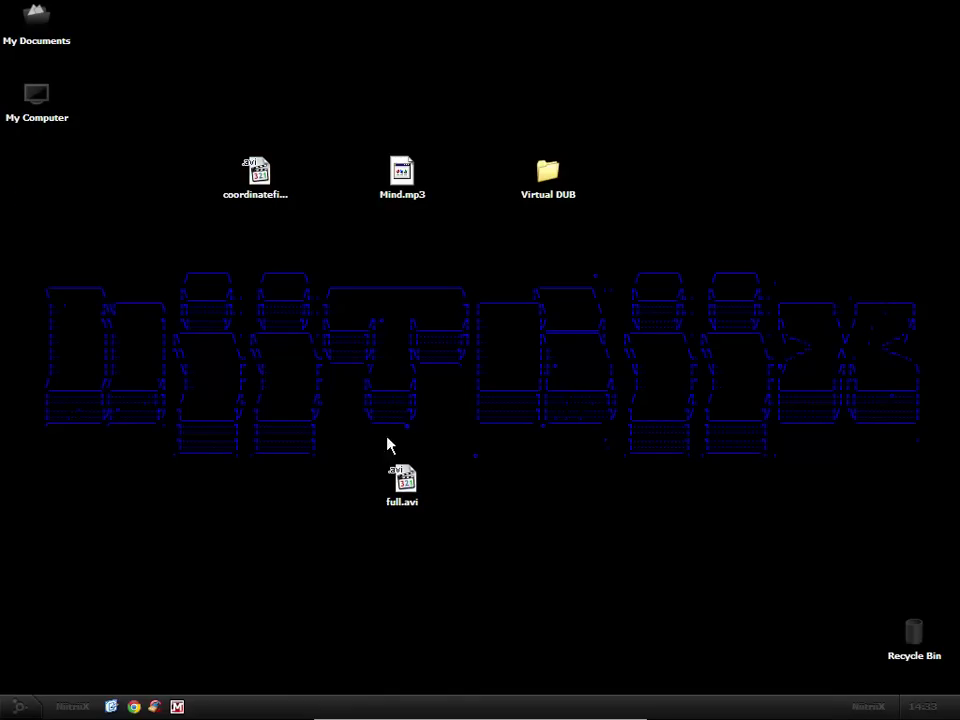
left_click(262, 180)
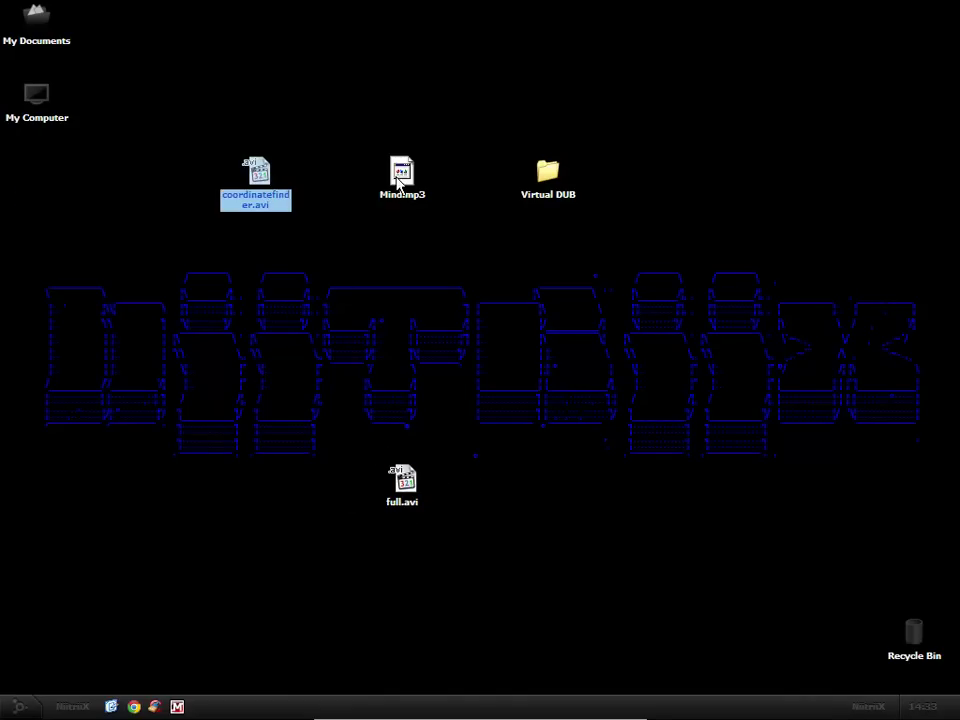
left_click(426, 225)
left_click(402, 180)
double_click(405, 485)
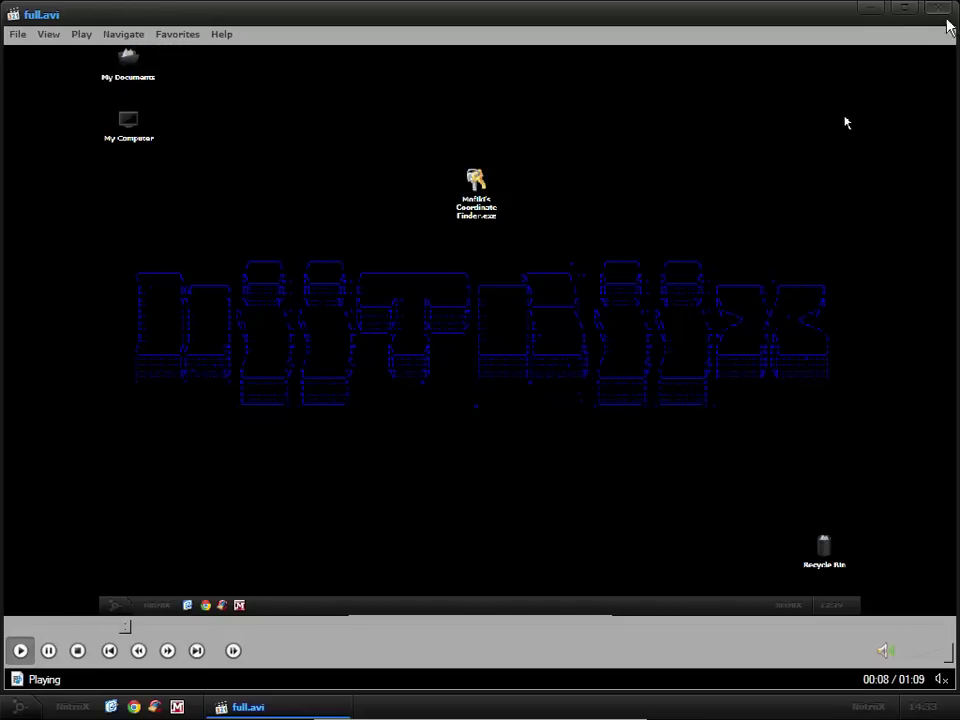
key("alt+F4")
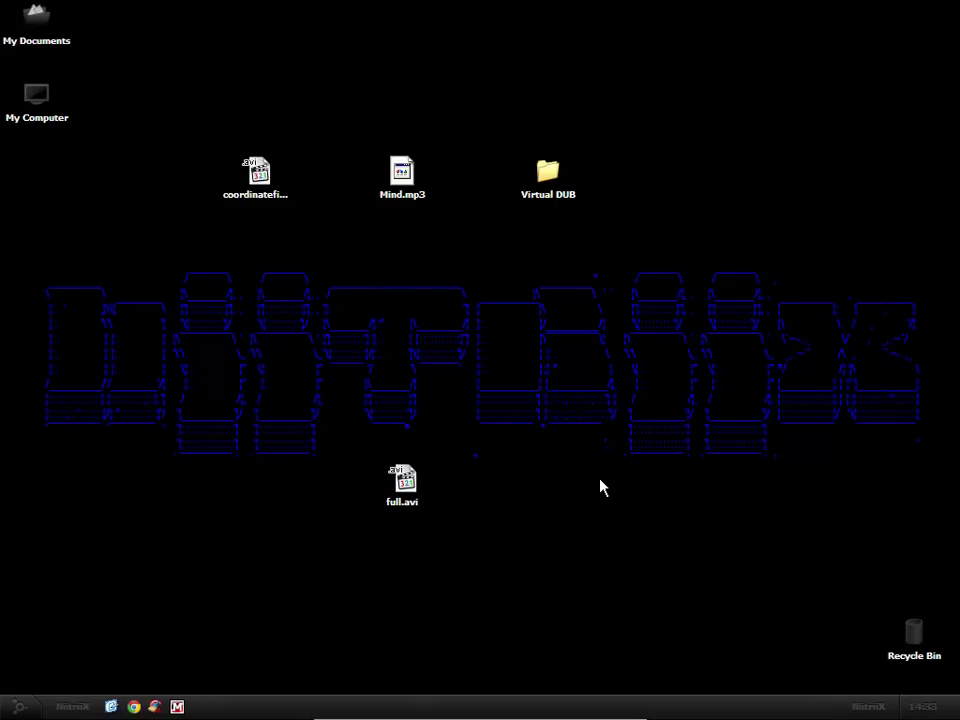